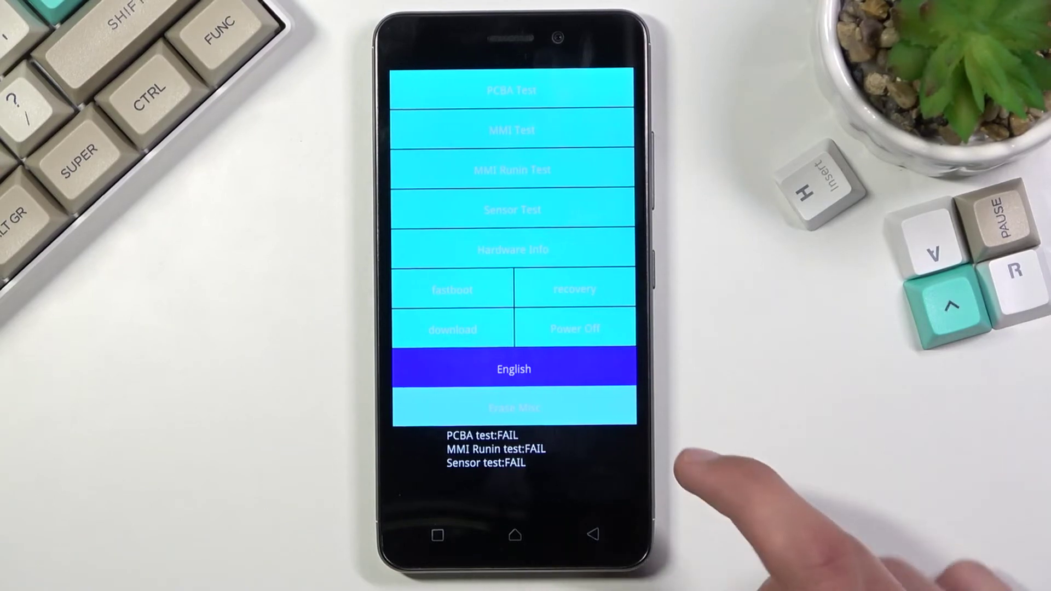
click(574, 329)
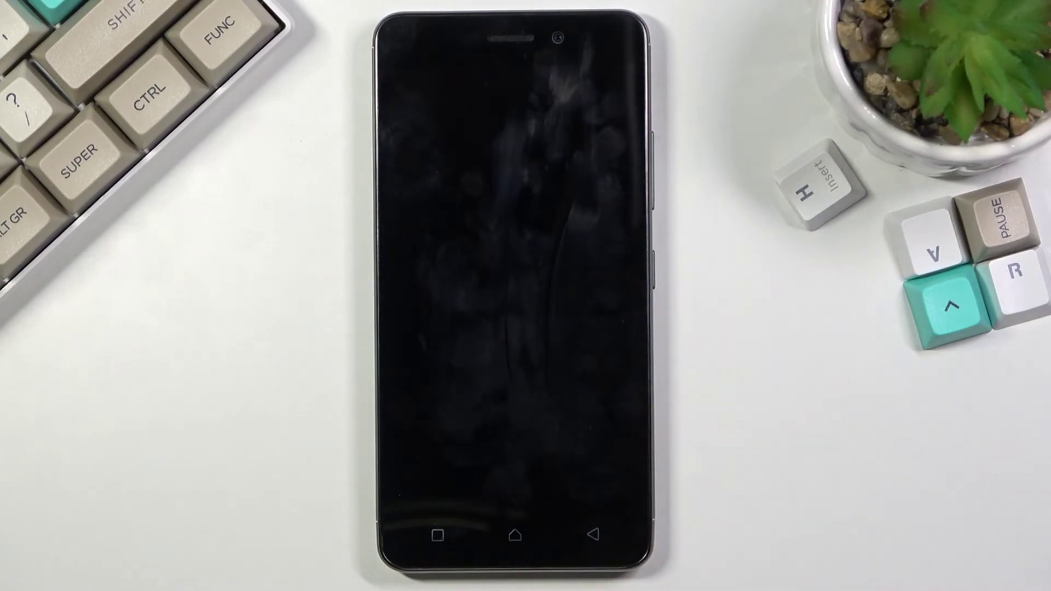